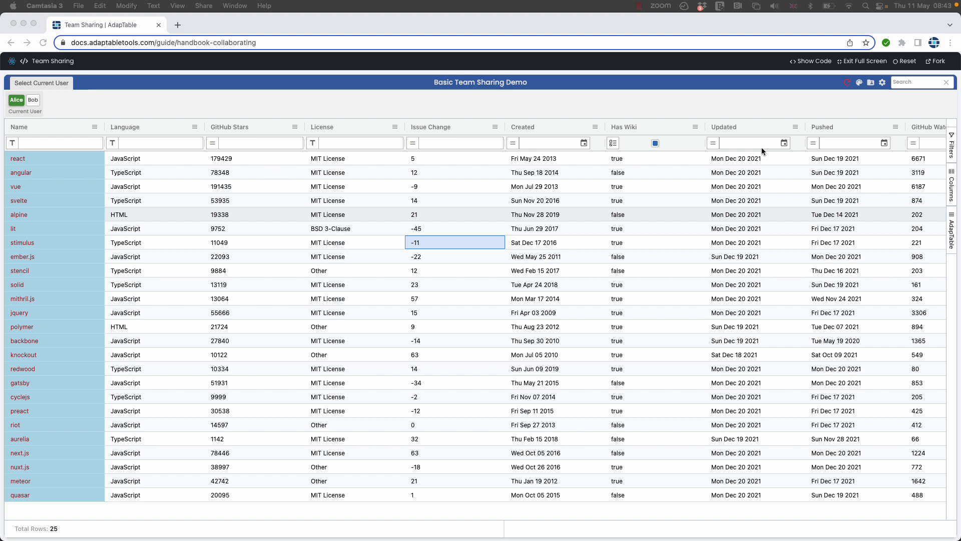
Step: View the grid as the second demo user, and switch back to the first user
left_click(884, 85)
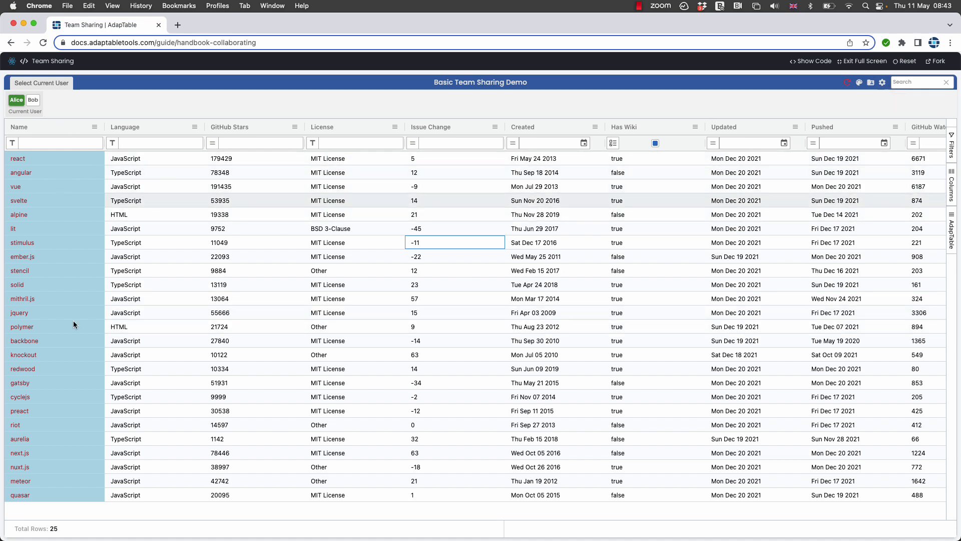
left_click(34, 100)
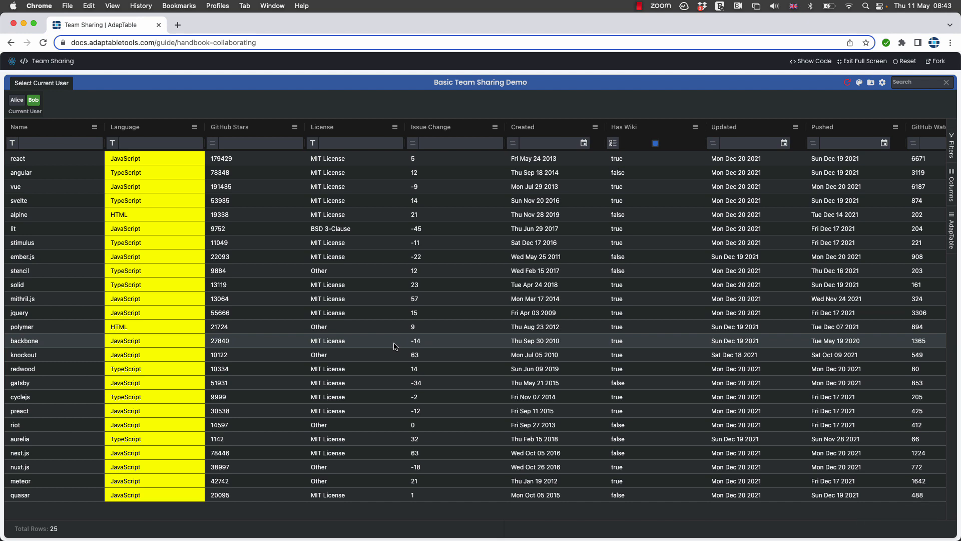
left_click(14, 102)
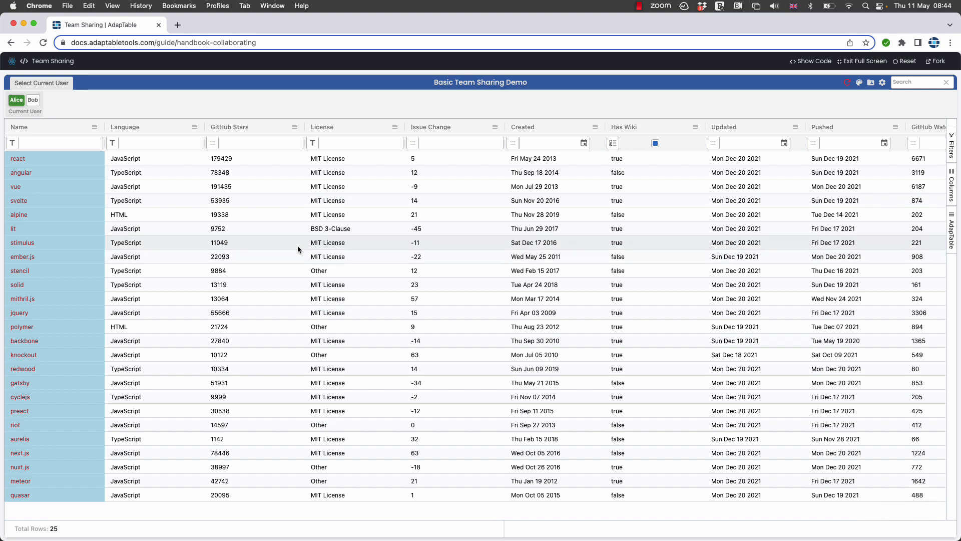
Step: Start a new alert definition in the grid settings and set its type to Aggregation
left_click(882, 82)
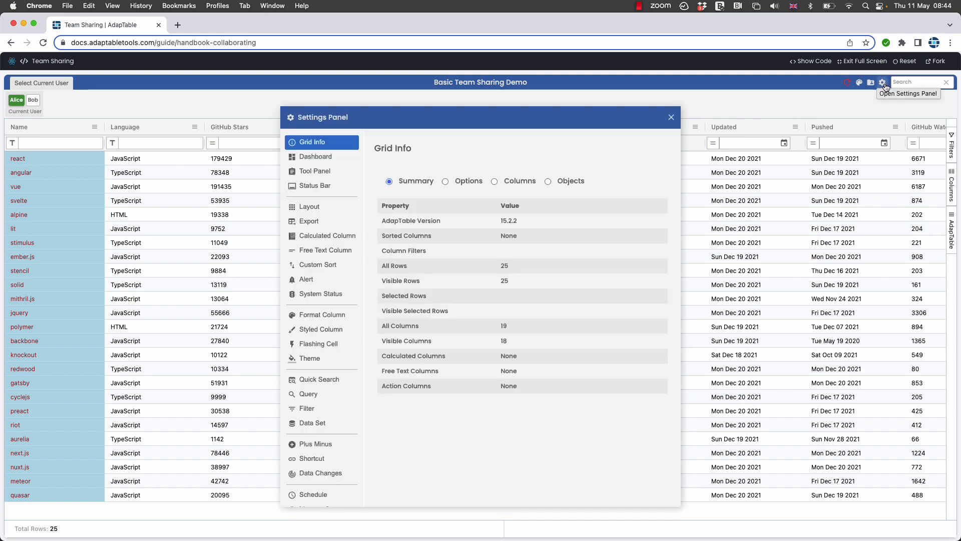
left_click(312, 283)
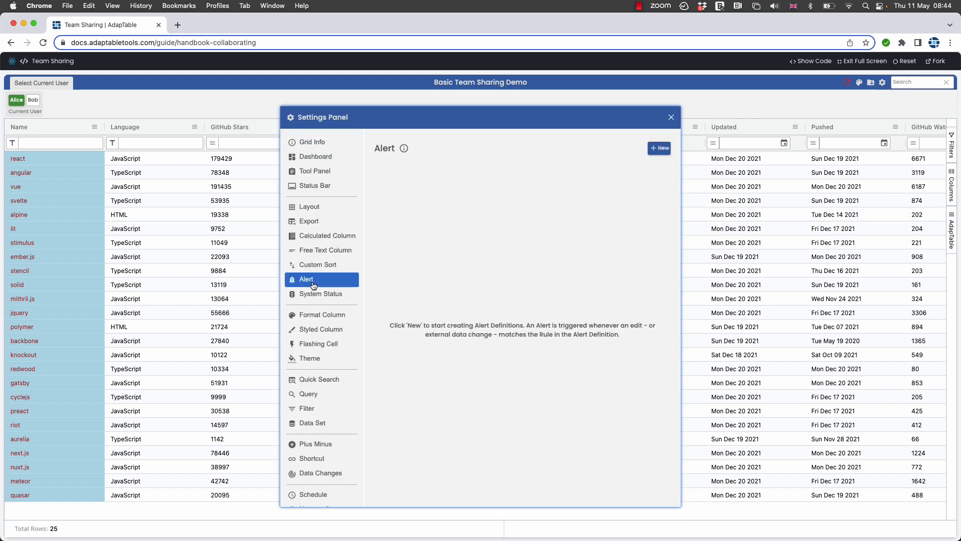
left_click(659, 148)
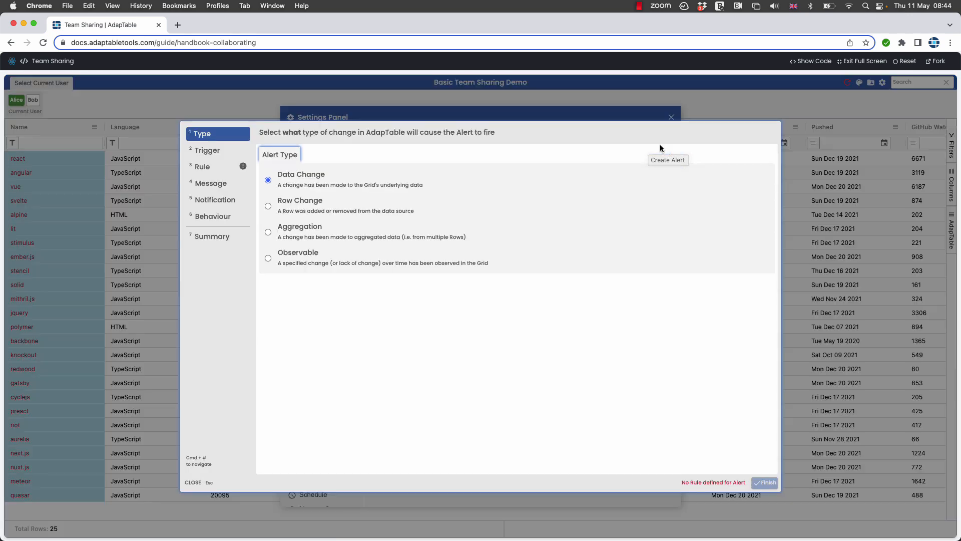
left_click(270, 233)
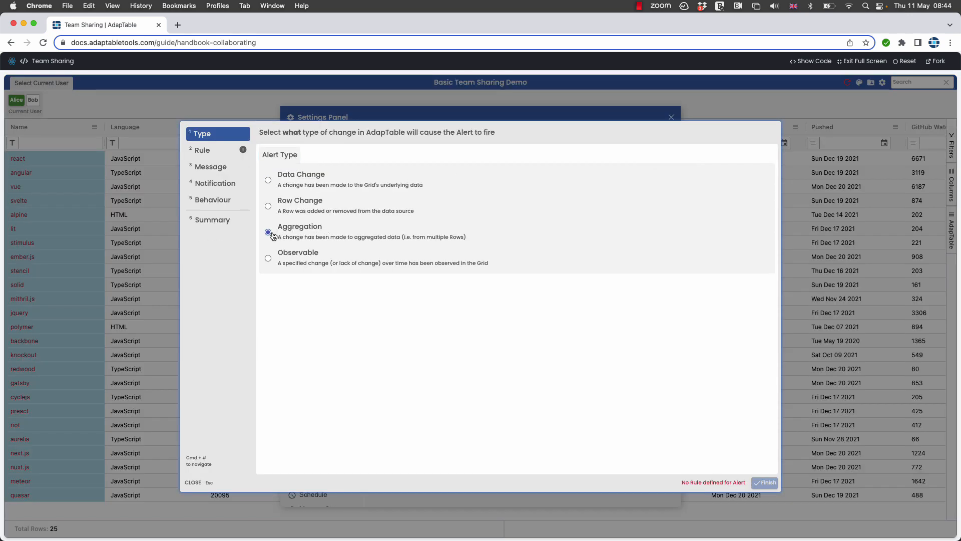
Step: Define the alert's aggregation rule as SUM([stargazers_count]) > '5m', using the GitHub Stars column
left_click(210, 152)
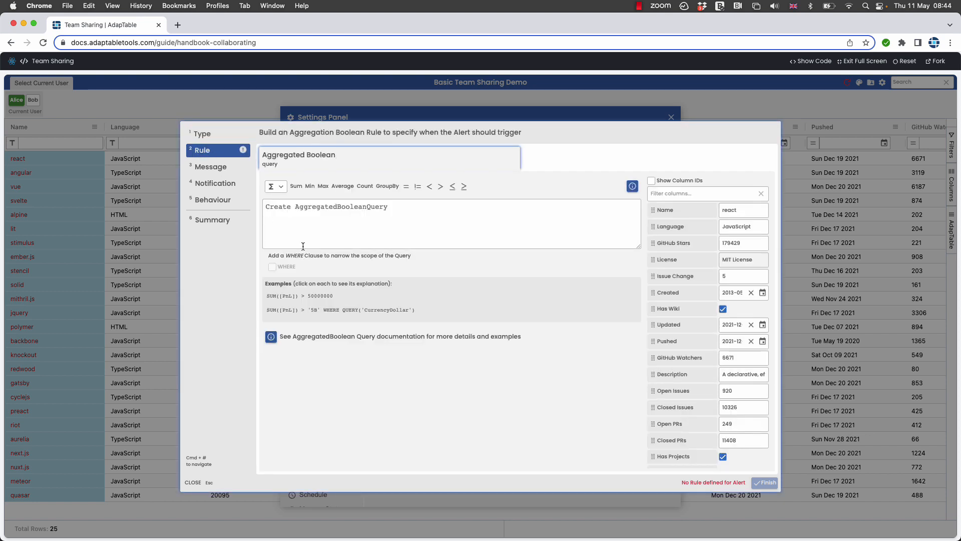
left_click(296, 187)
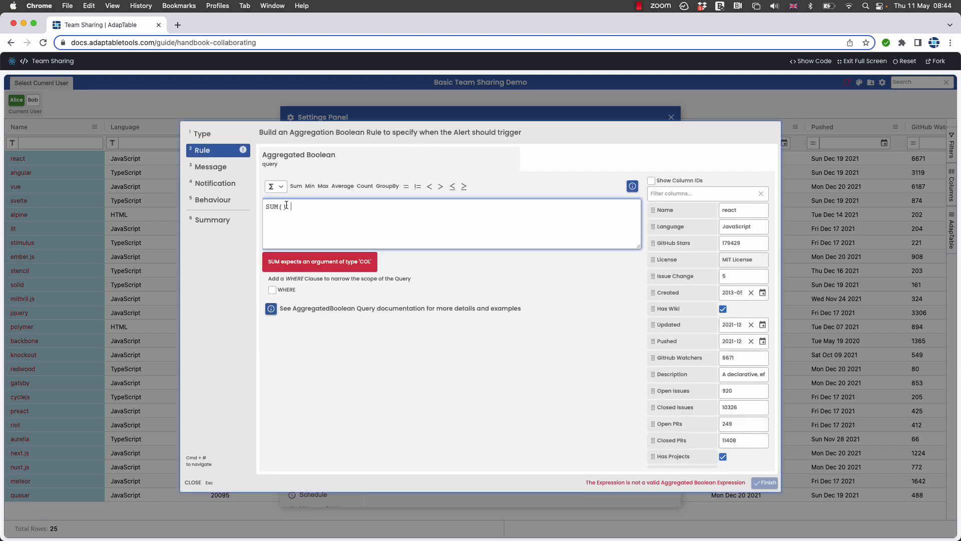
left_click(282, 206)
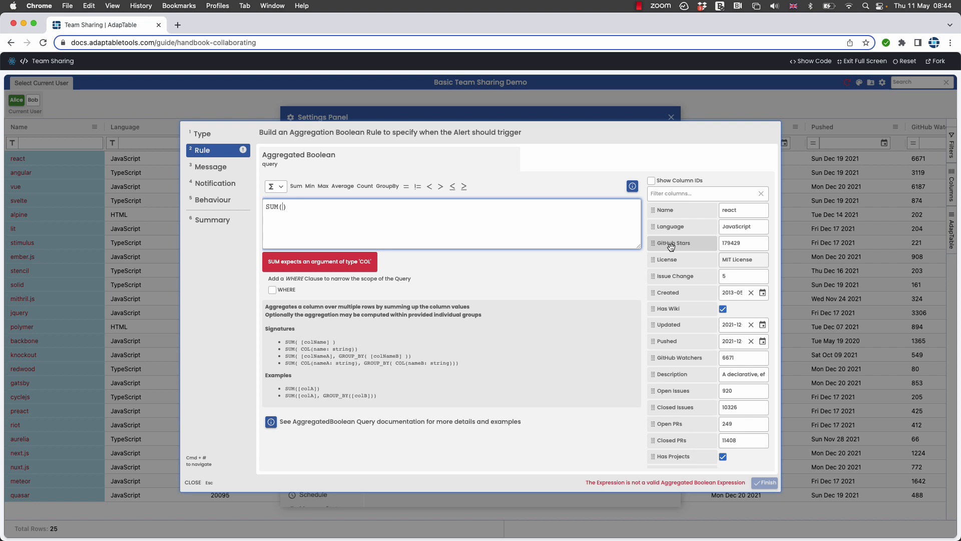
left_click(670, 244)
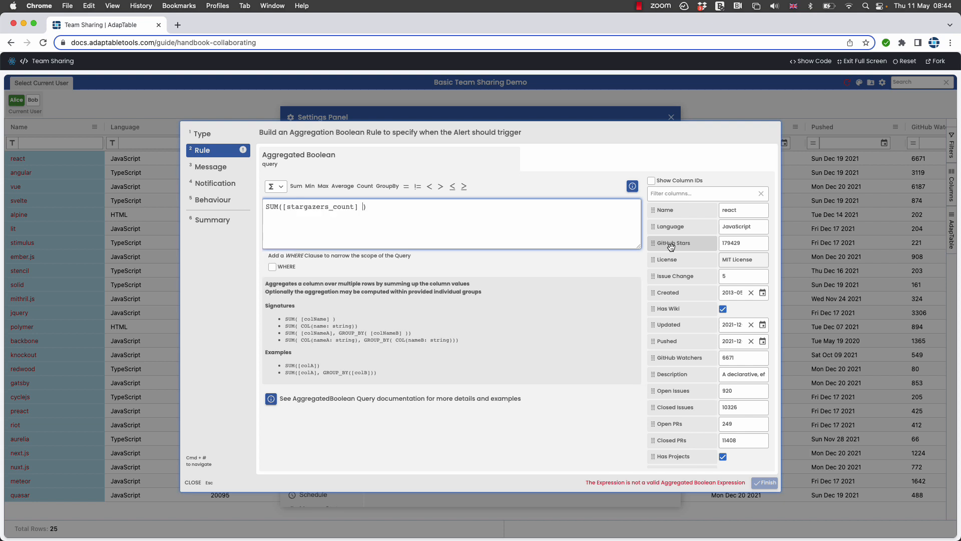
left_click(397, 205)
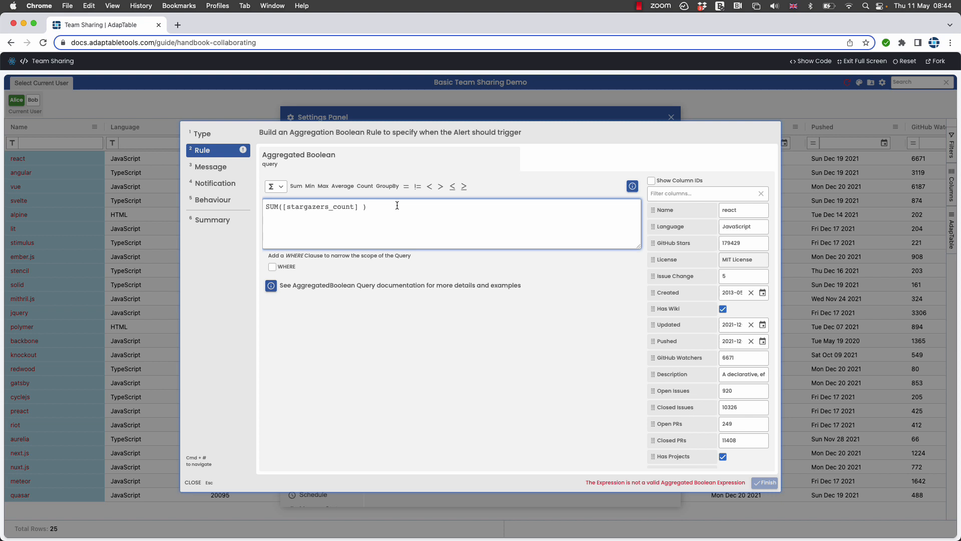
type("> '5m'")
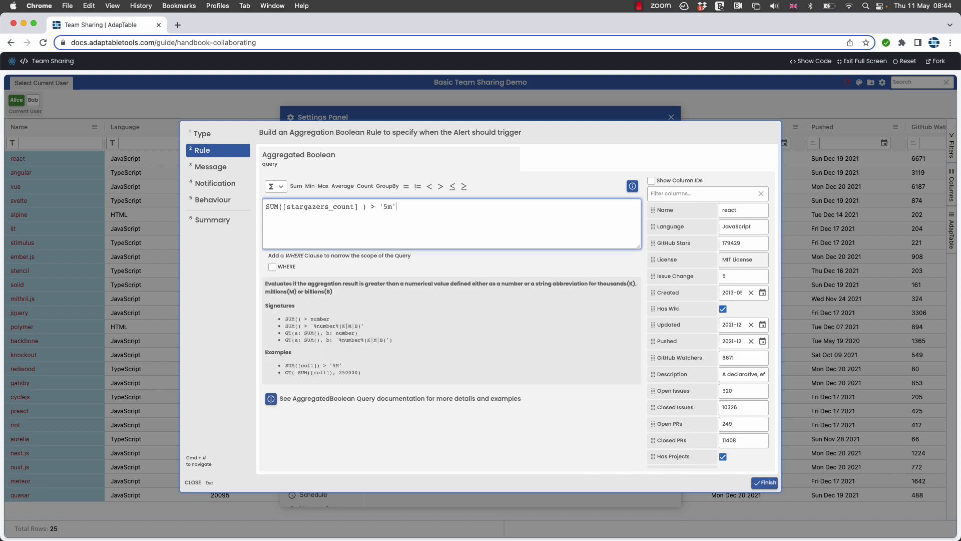
Step: Add a WHERE clause to the alert rule that limits it to [language] = 'JavaScript'
left_click(273, 267)
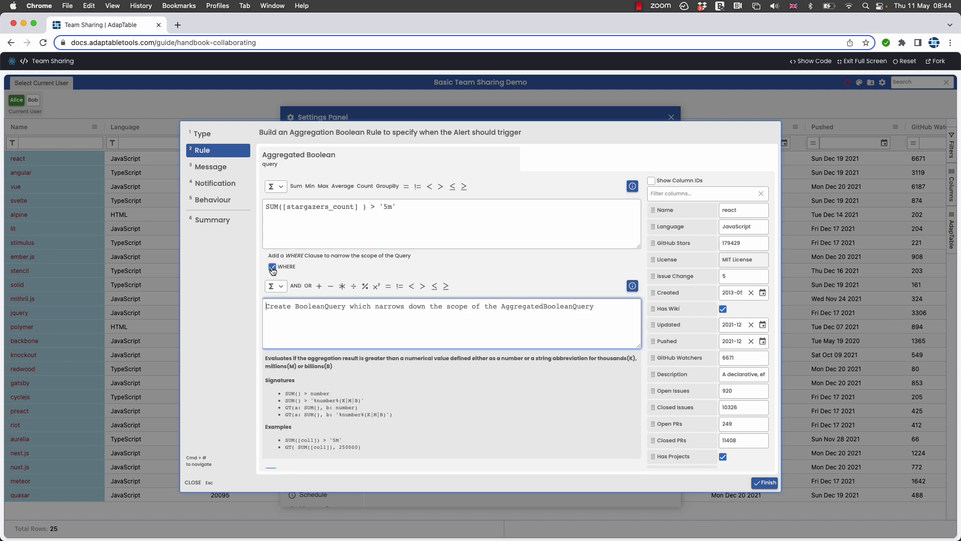
left_click(666, 232)
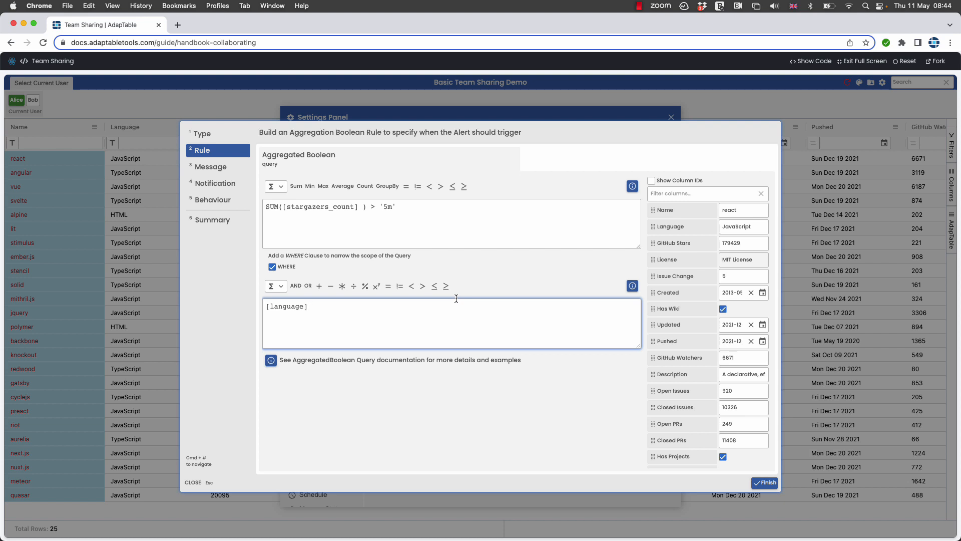
type("= 'Type")
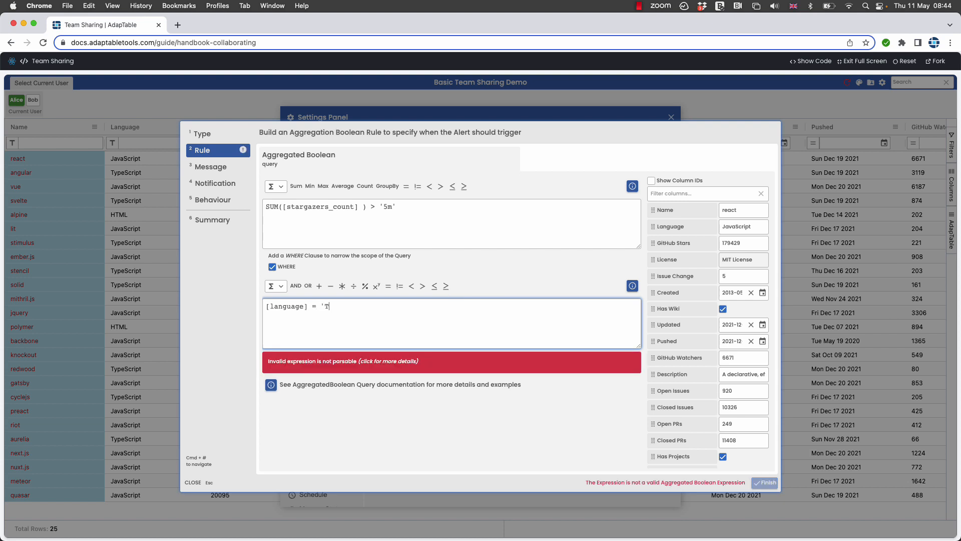
key("BackSpace")
key("BackSpace")
key("BackSpace")
key("BackSpace")
type("JavaScript'")
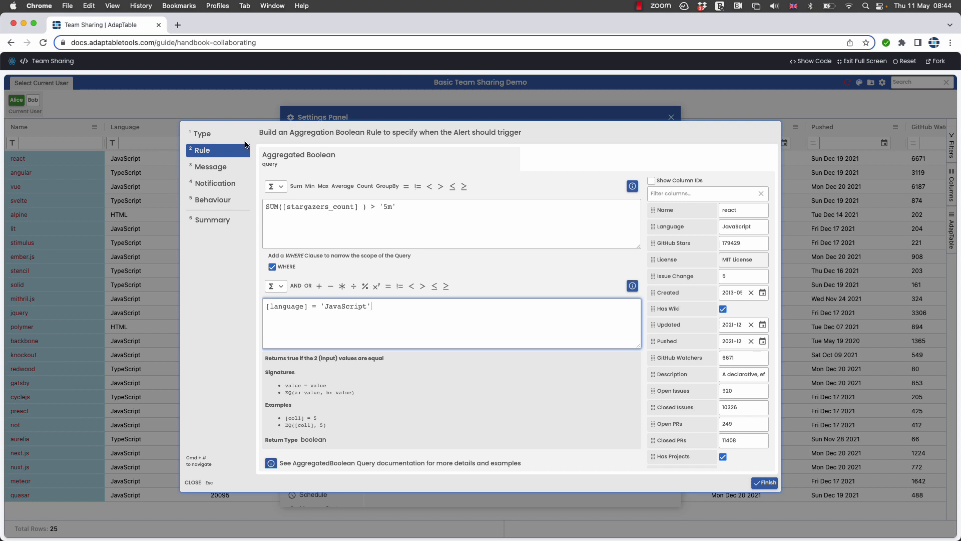
left_click_drag(239, 134, 541, 146)
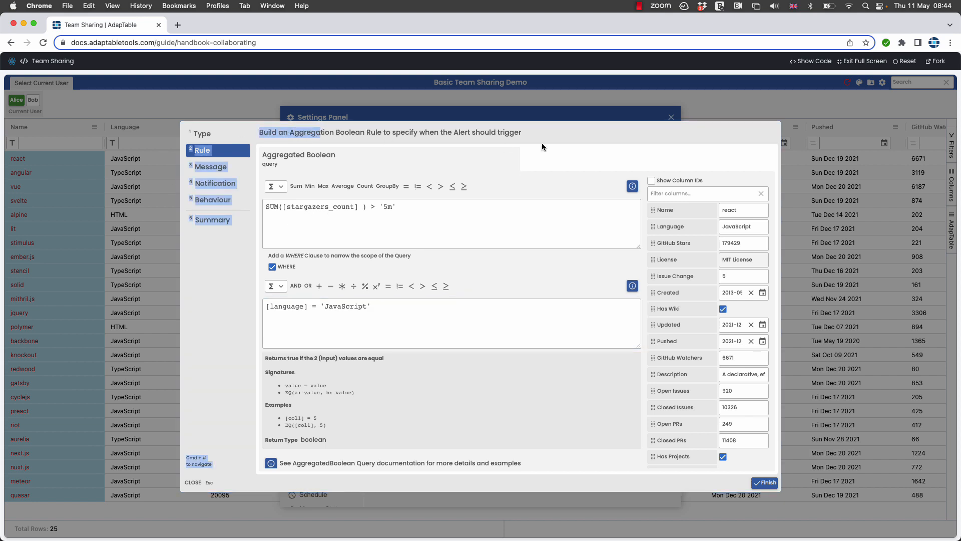
left_click(569, 133)
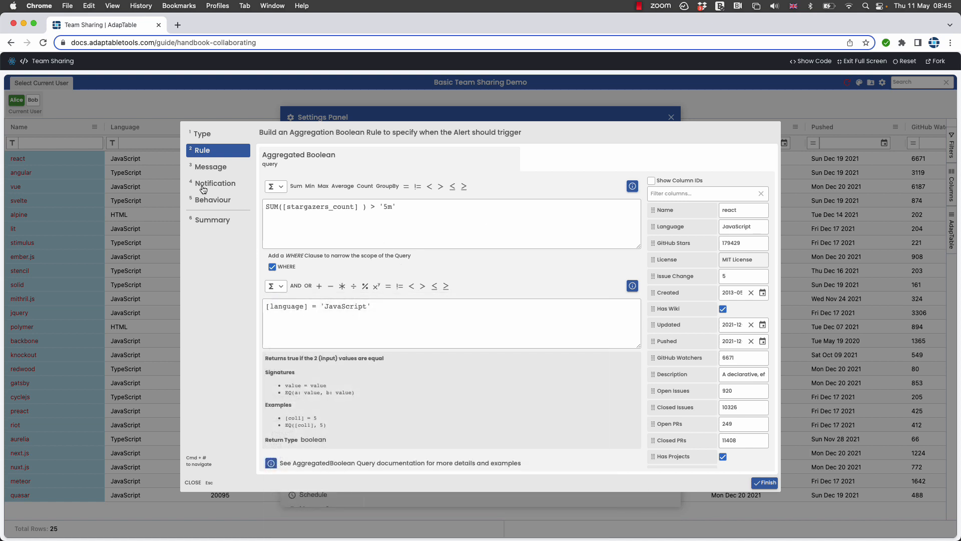
Step: Set the alert's message type to Warning, enable its notification, and finish the alert, closing the settings
left_click(220, 168)
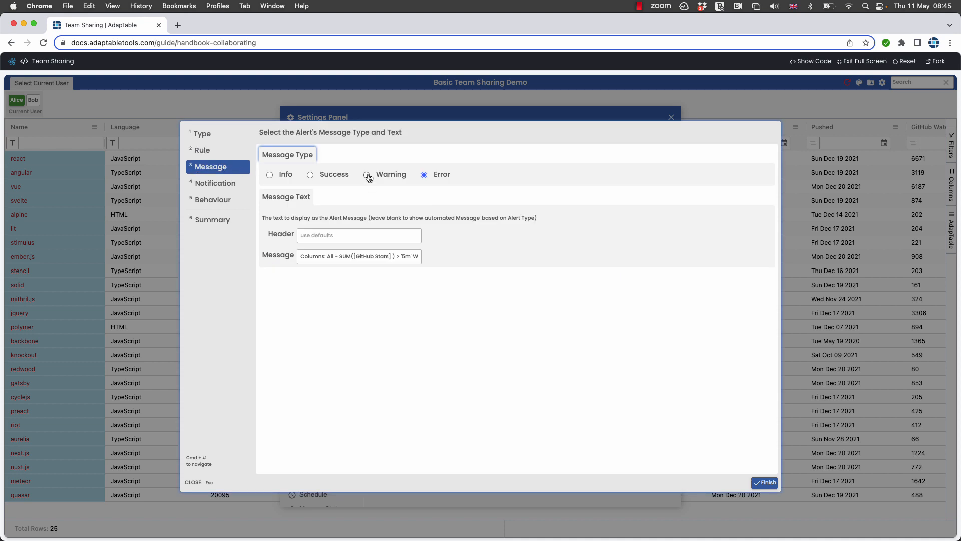
left_click(368, 175)
left_click(221, 184)
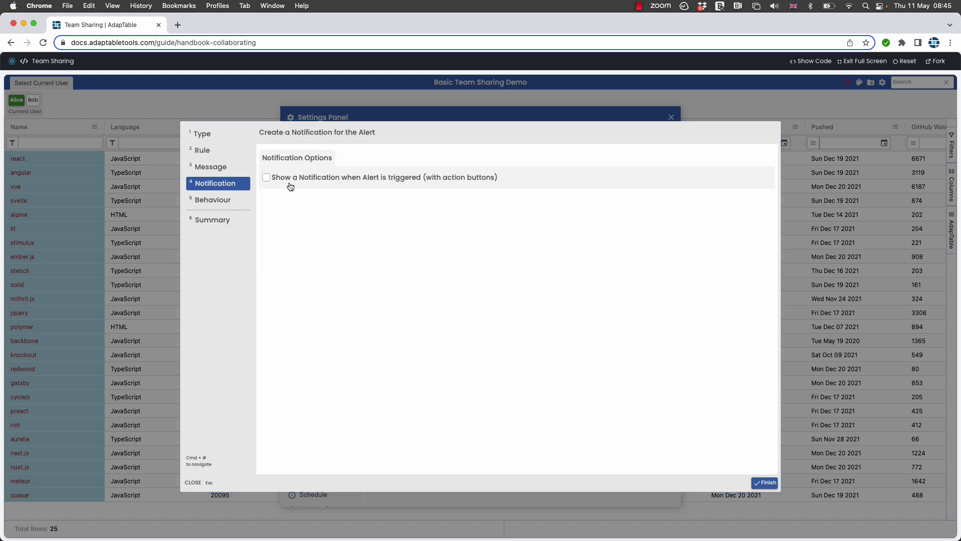
left_click(266, 177)
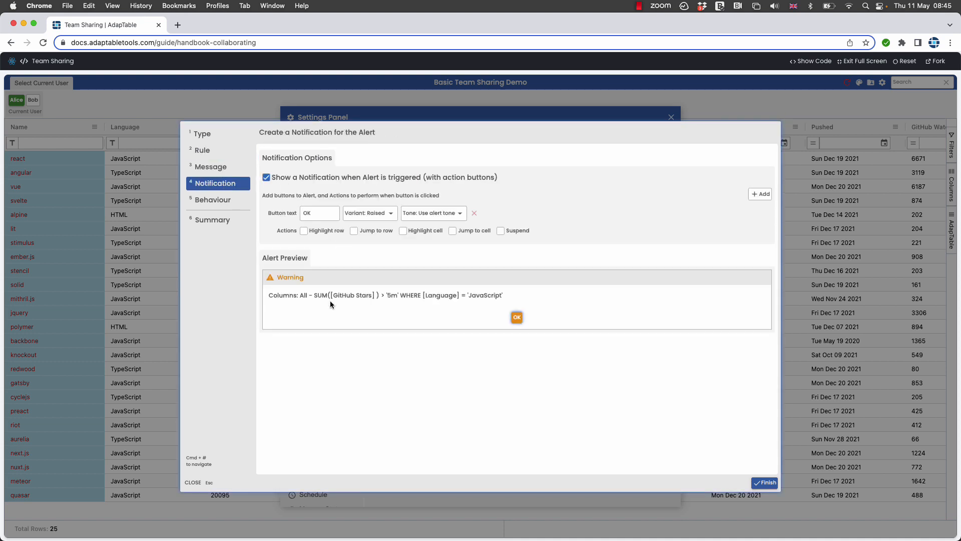
left_click(765, 482)
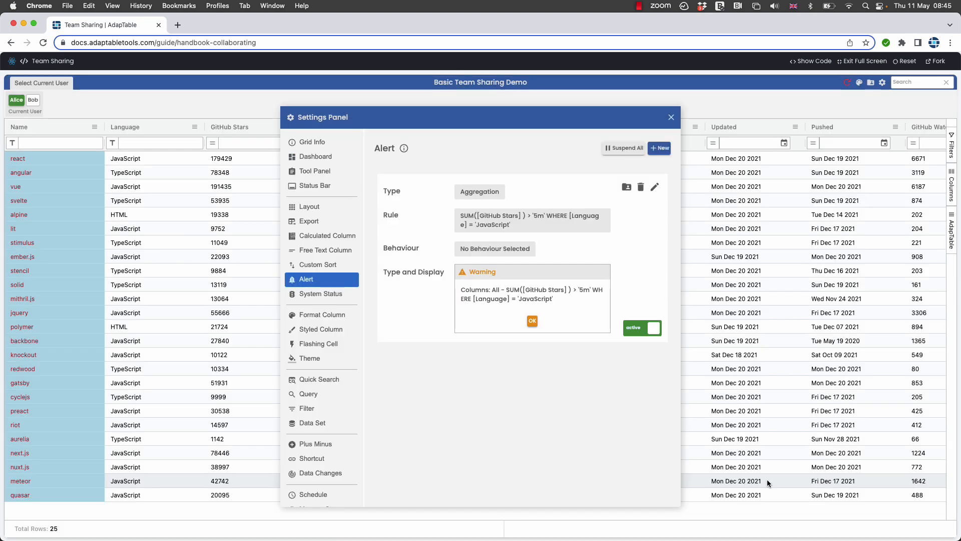
left_click(672, 118)
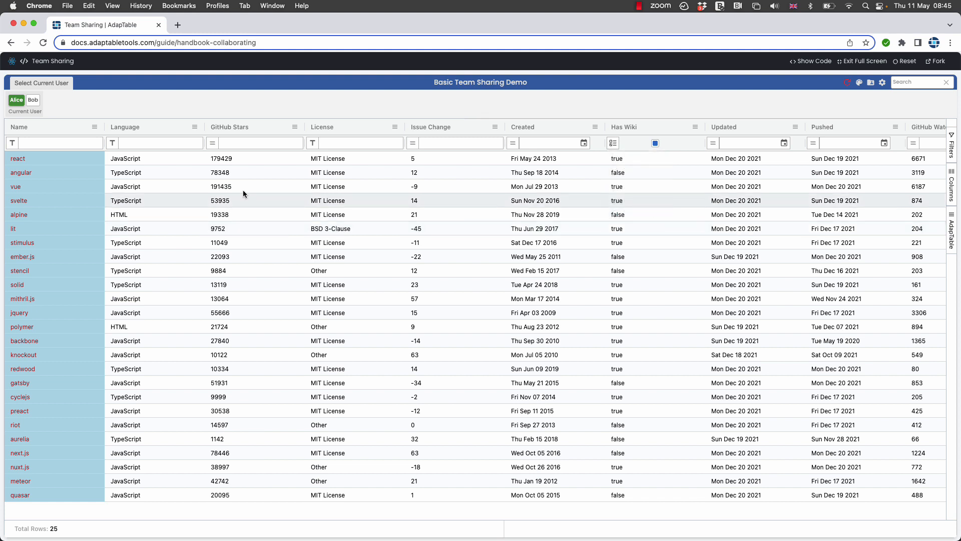
Step: Set react's GitHub Stars to 17942900 to test the alert, and dismiss the notification
double_click(246, 156)
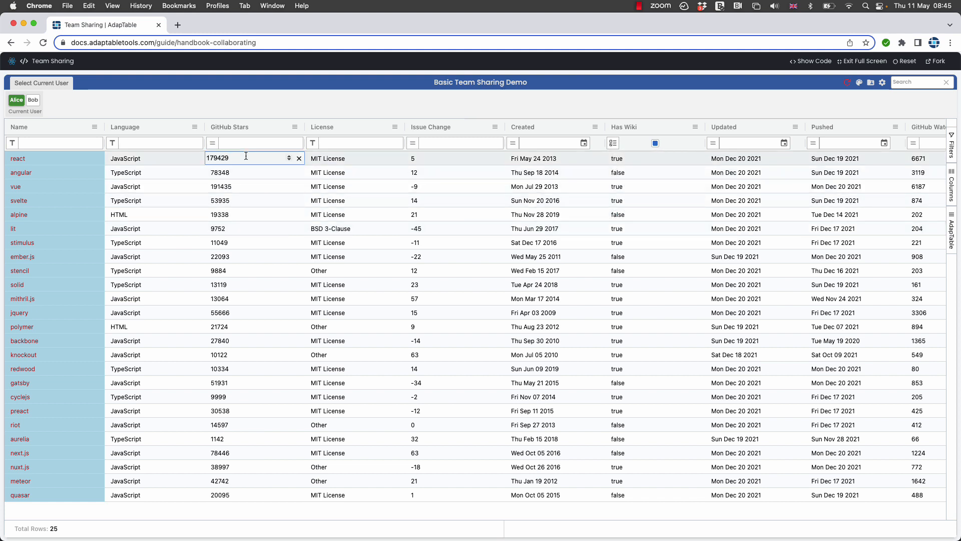
type("00")
key("Return")
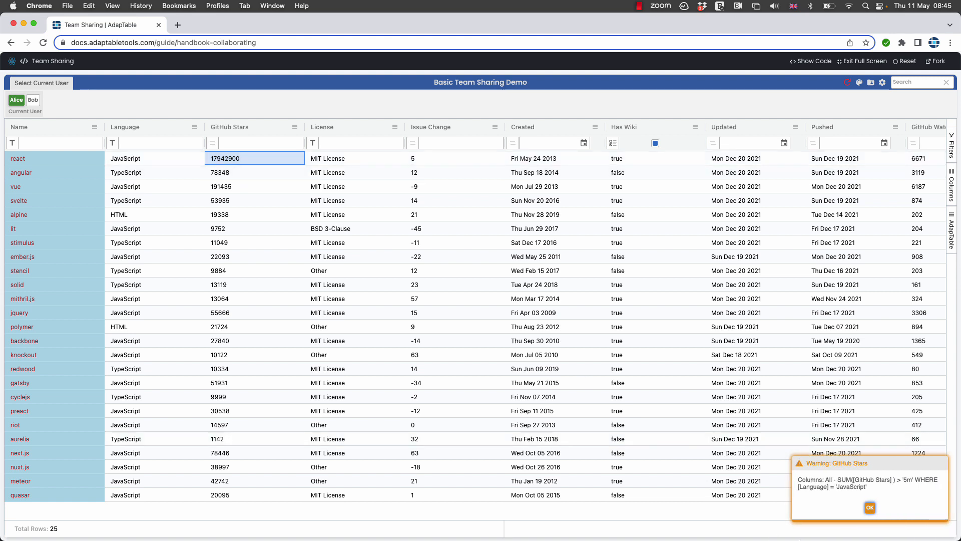
left_click(872, 507)
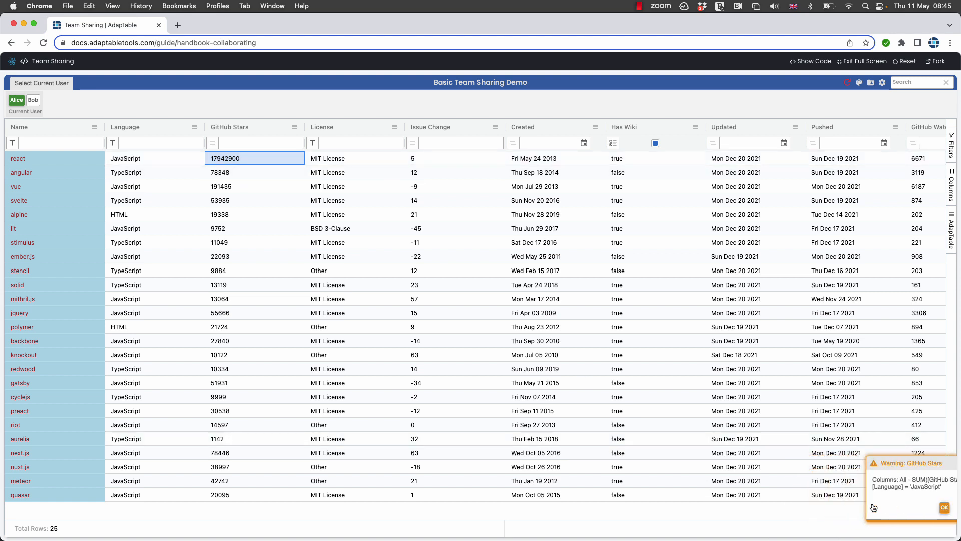
Step: Switch to the second demo user and set vue's GitHub Stars to 191435000
left_click(34, 101)
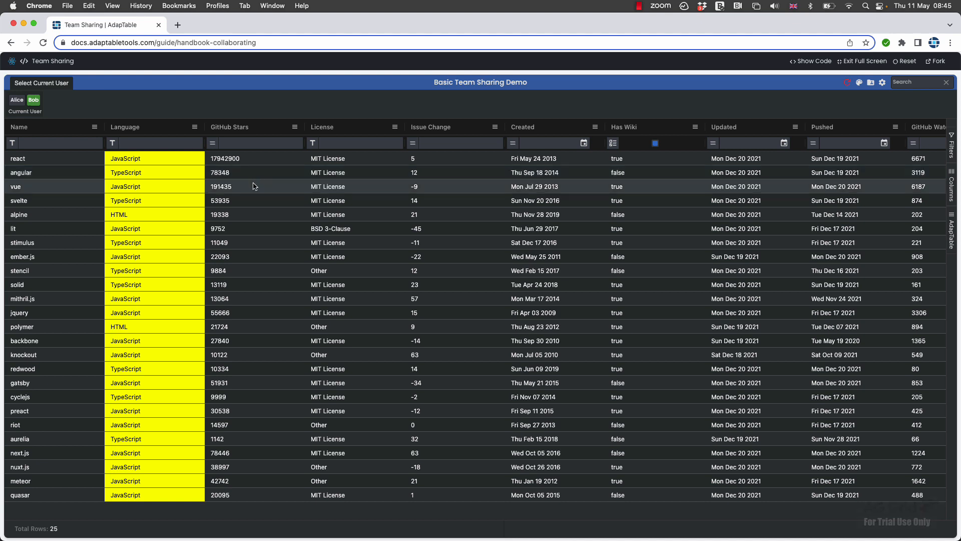
double_click(253, 184)
type("000")
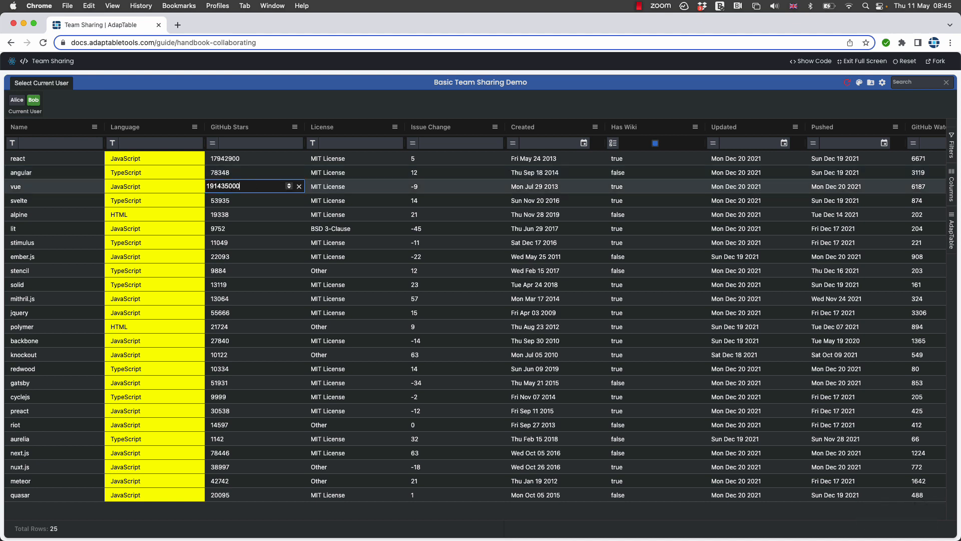
key("Return")
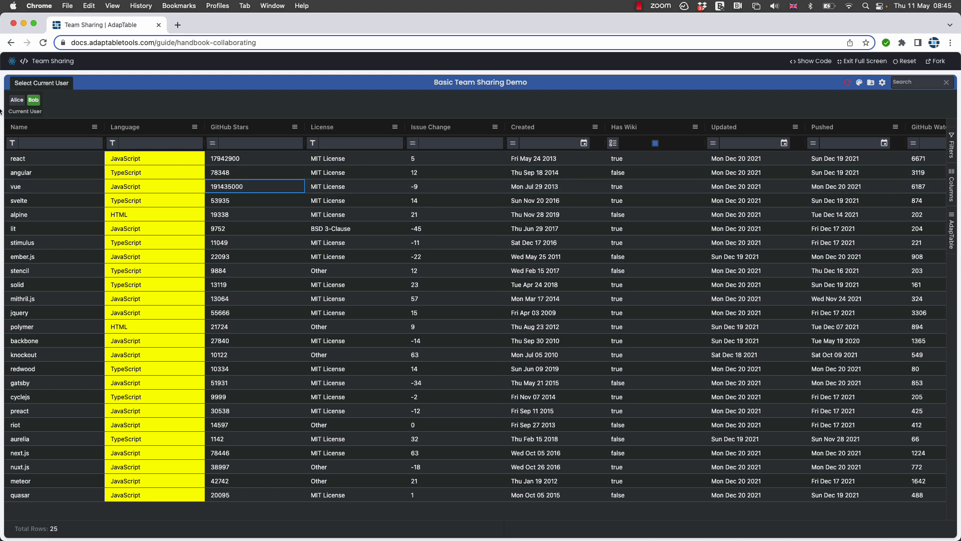
Step: Switch back to the first demo user and share the aggregation alert with the team as a Snapshot named "5M Javascripts"
left_click(16, 100)
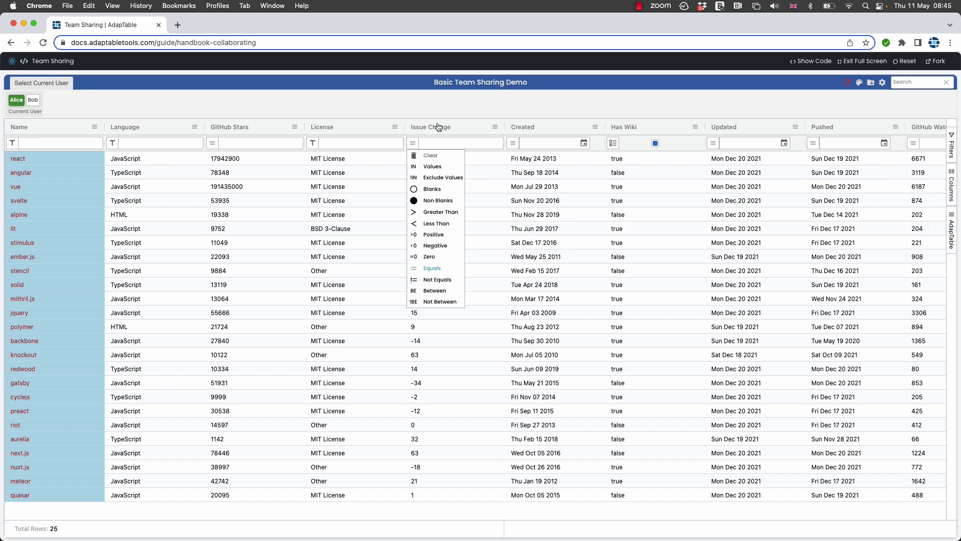
left_click(882, 82)
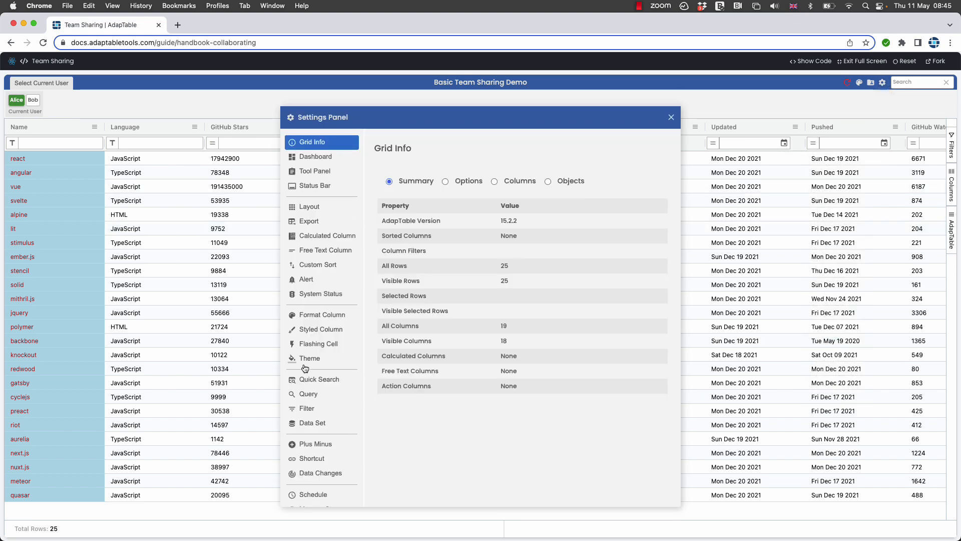
left_click(314, 280)
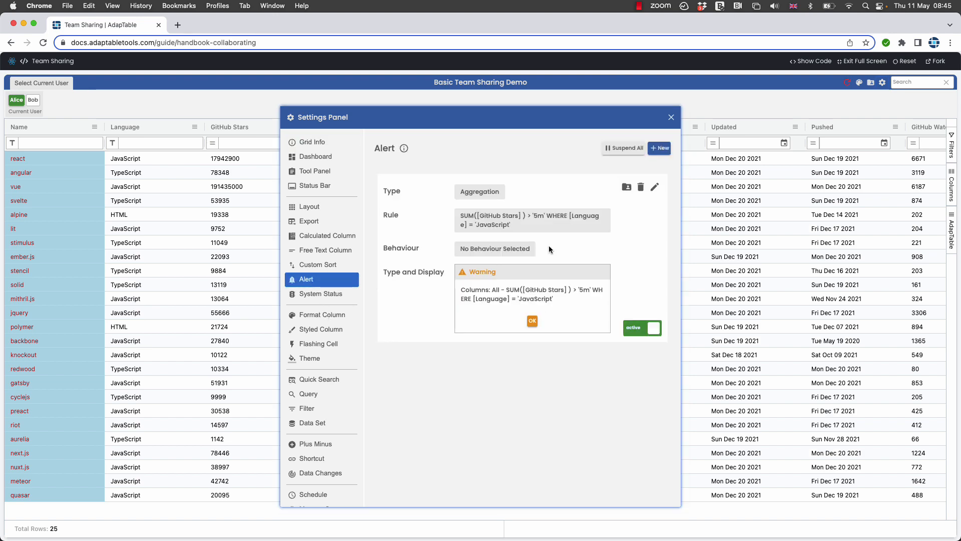
left_click(628, 188)
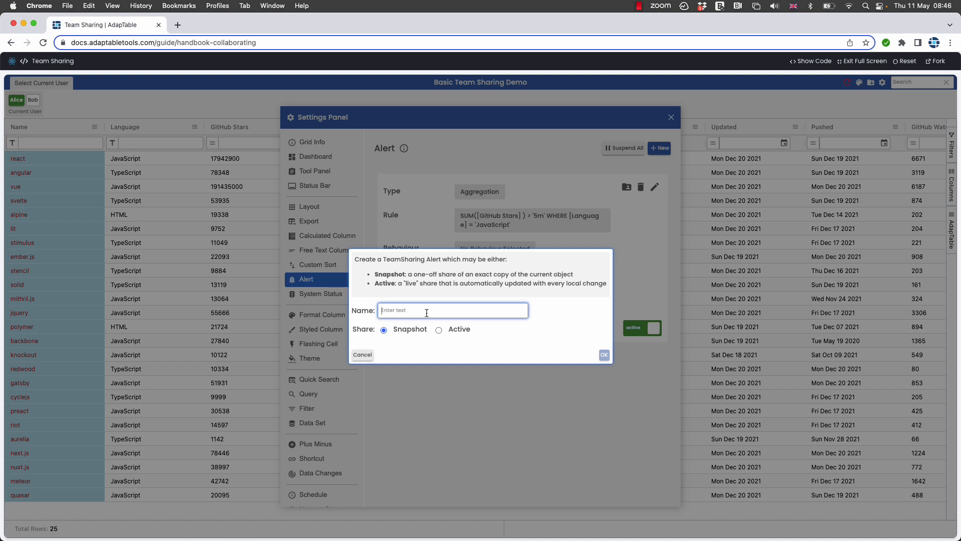
type("5M Javascript")
type("s")
left_click(603, 354)
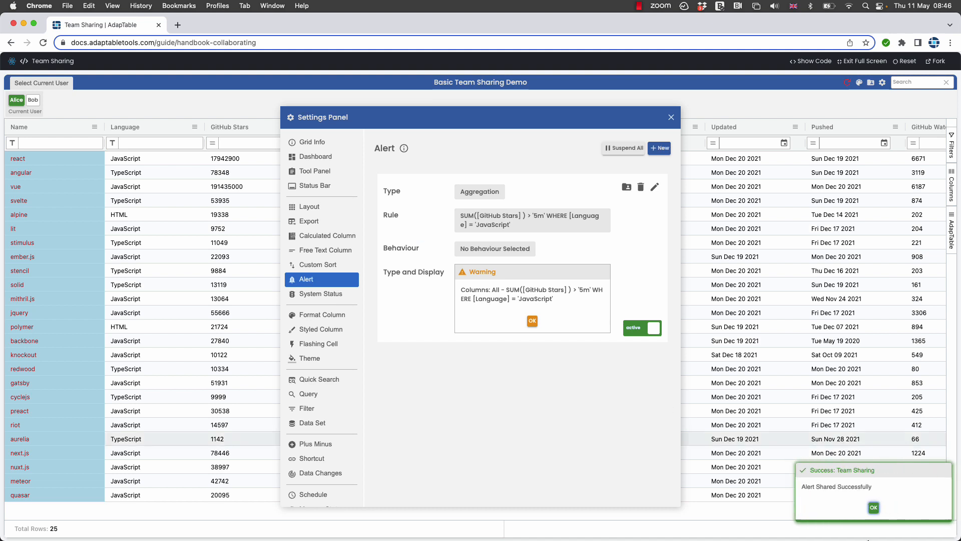
Step: Dismiss the sharing notification, close the alert settings, and switch to the second demo user
left_click(870, 507)
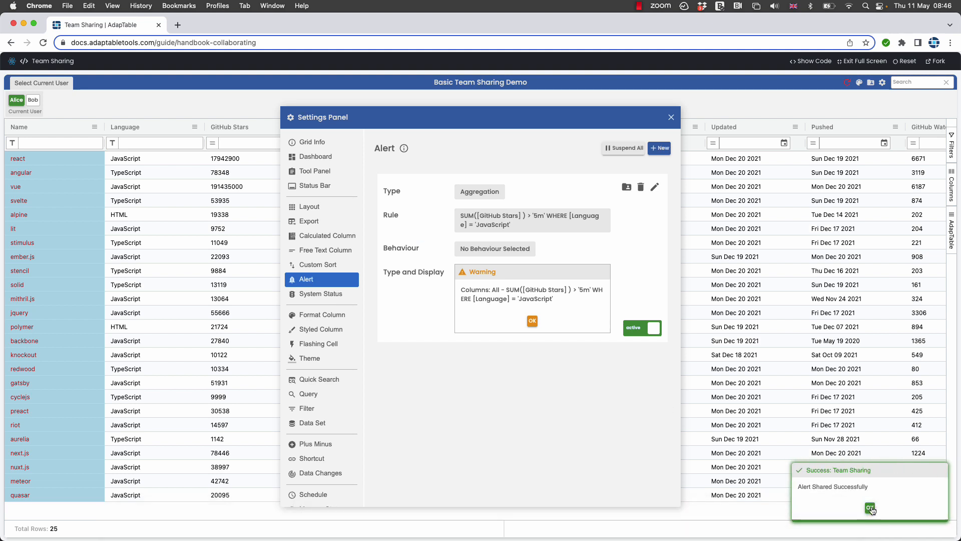
left_click(672, 118)
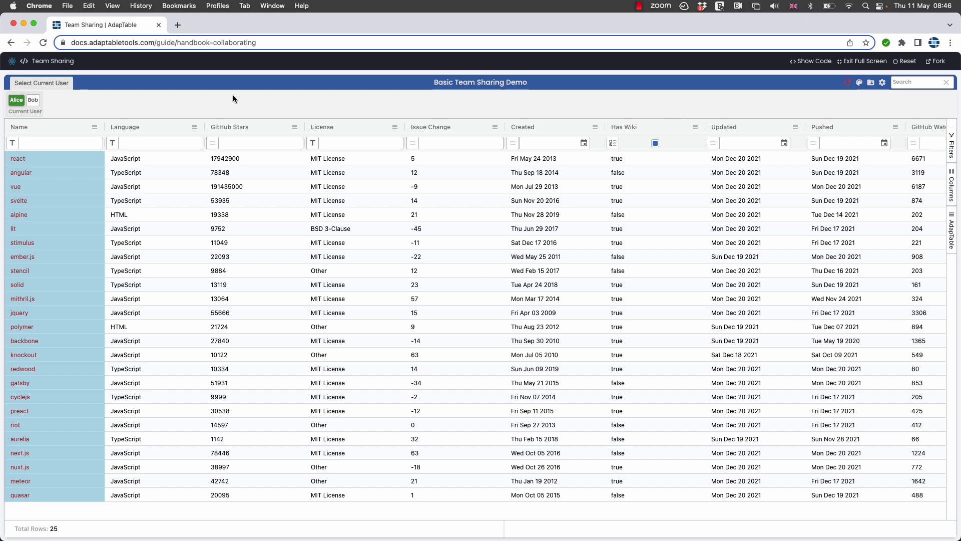
left_click(32, 101)
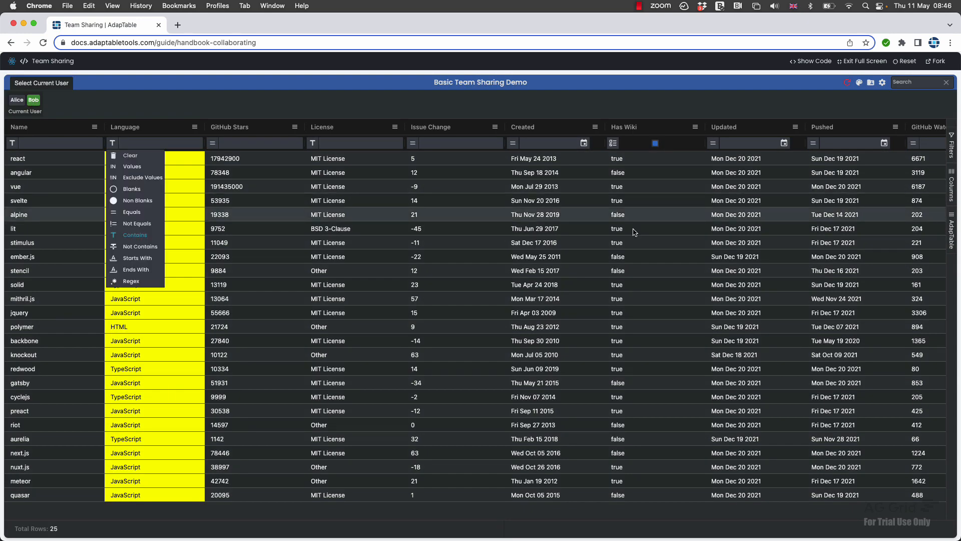
Step: Expand the details of the shared "5M Javascript Stars" alert in Team Sharing and import it, closing the settings
left_click(871, 82)
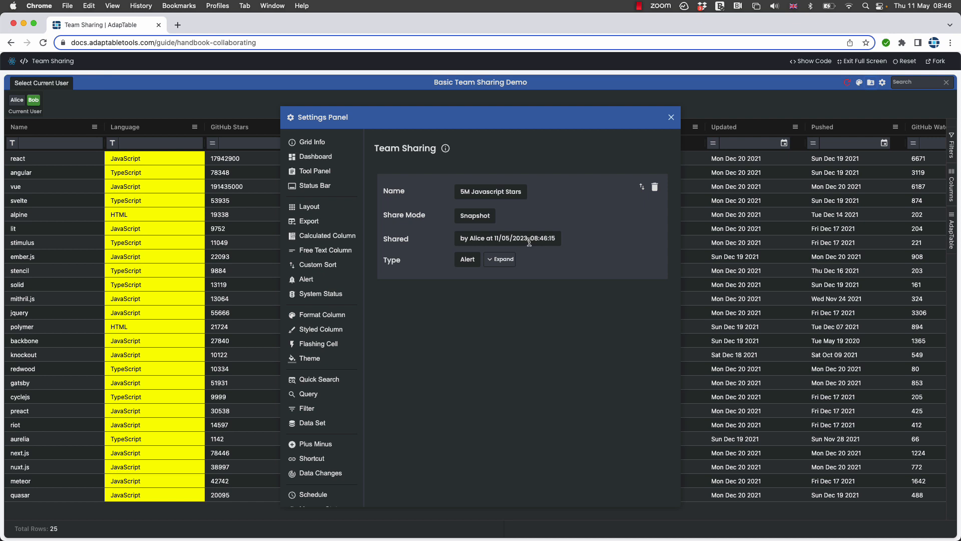
left_click(495, 260)
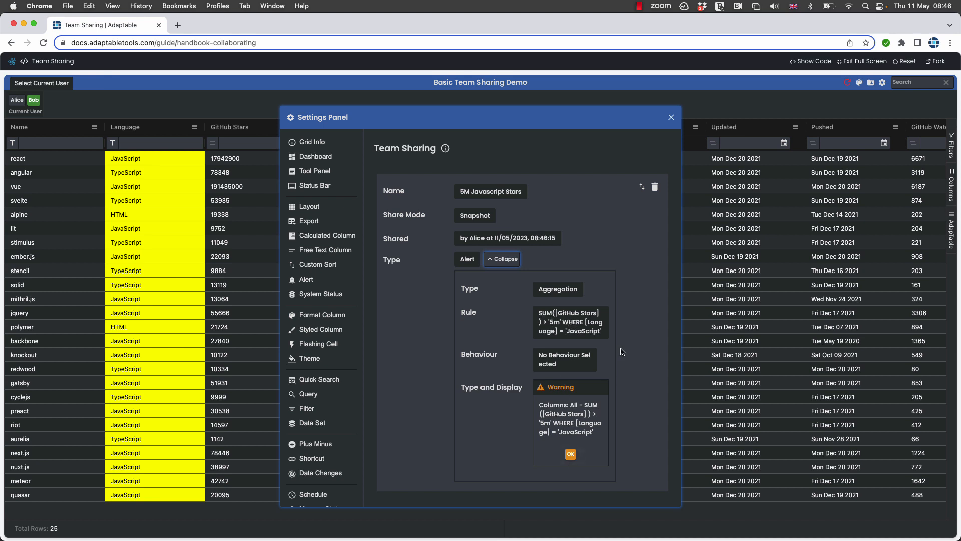
left_click(640, 190)
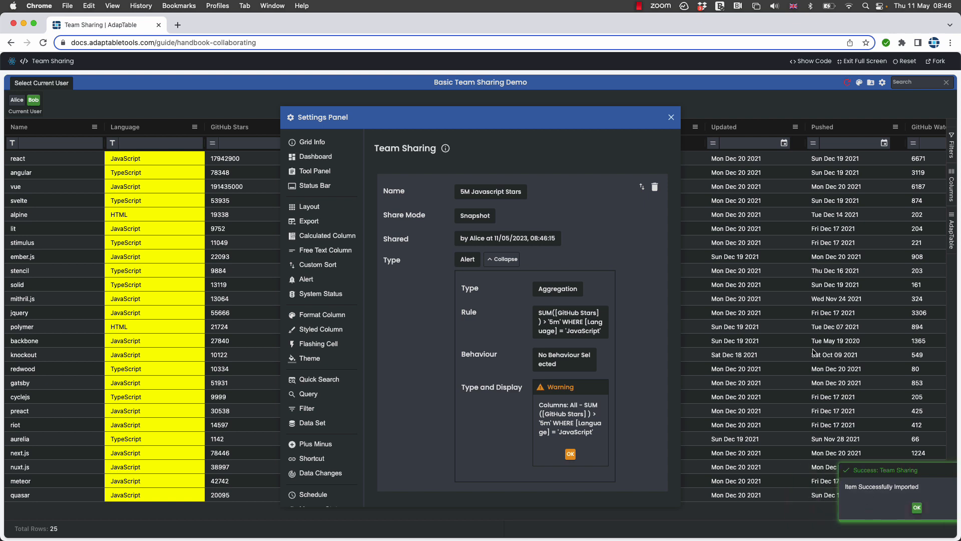
left_click(672, 118)
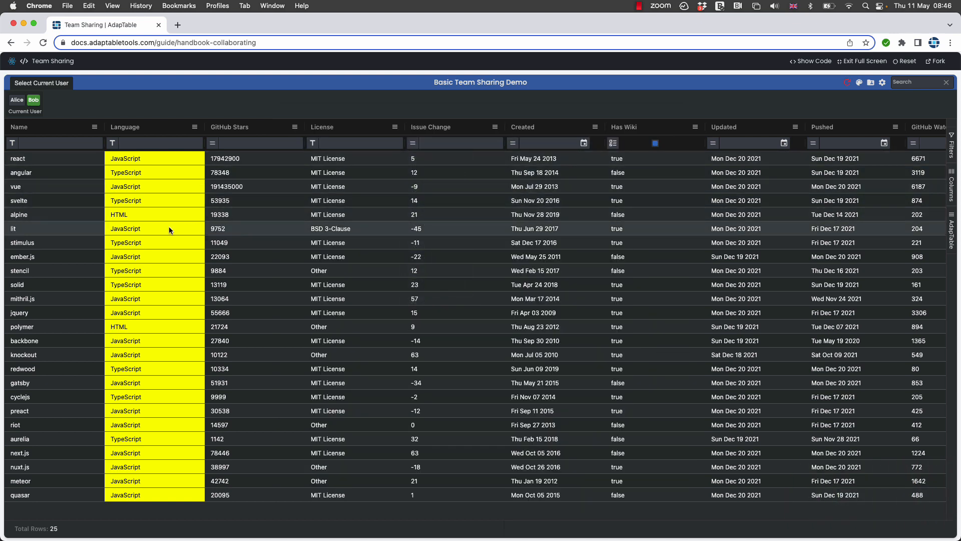
Step: Set lit's GitHub Stars to 9752000 to test the imported alert, and dismiss the notification
double_click(245, 229)
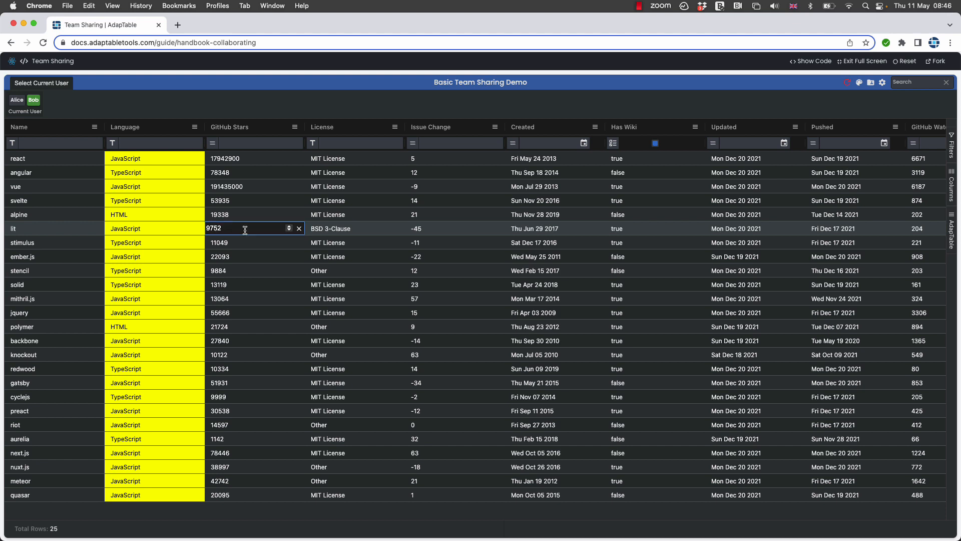
type("000")
key("Return")
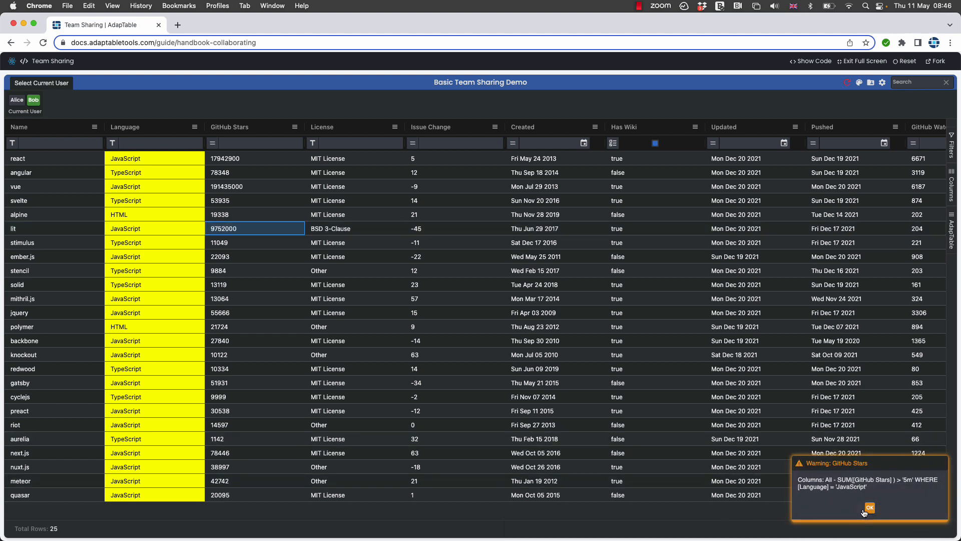
left_click(870, 508)
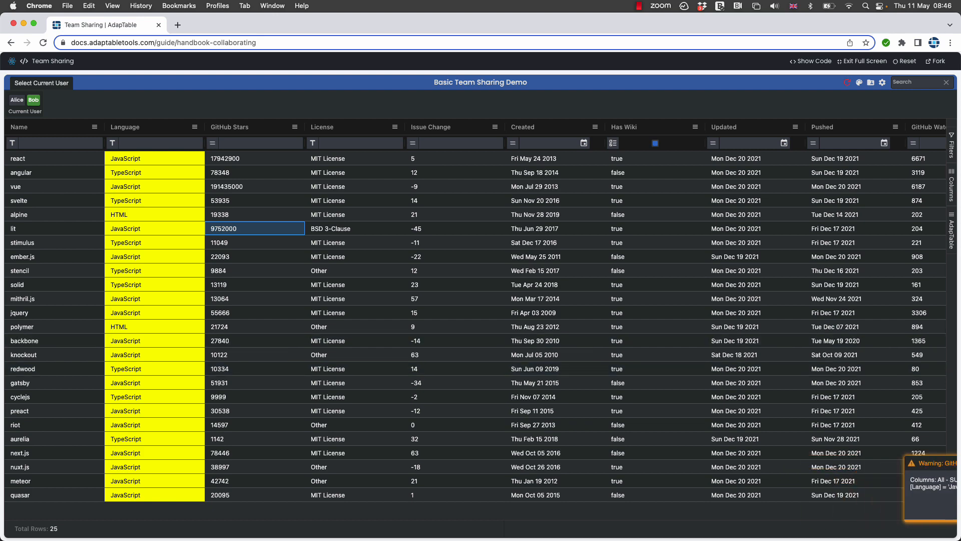
Step: Switch back to the first demo user and open the Team Sharing settings to view the shared alert
left_click(17, 100)
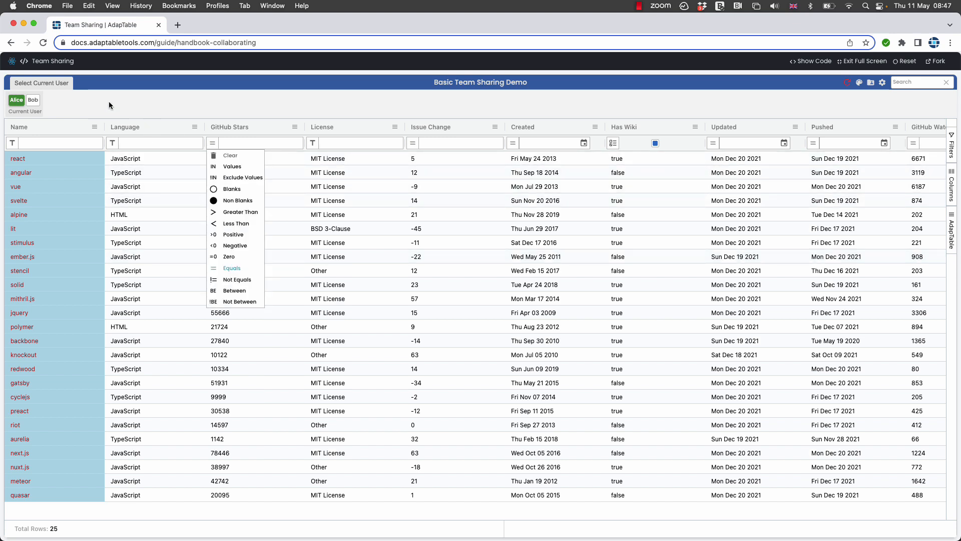
left_click(870, 82)
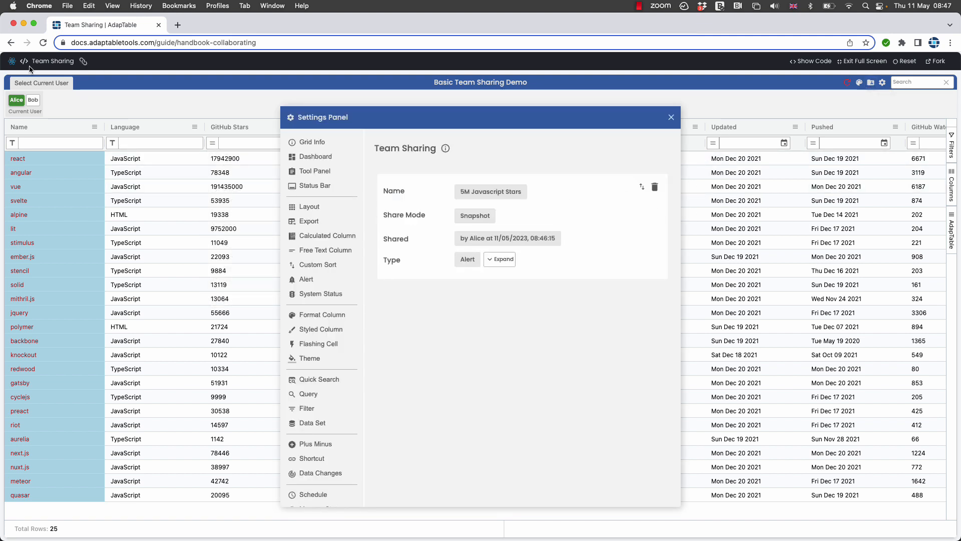